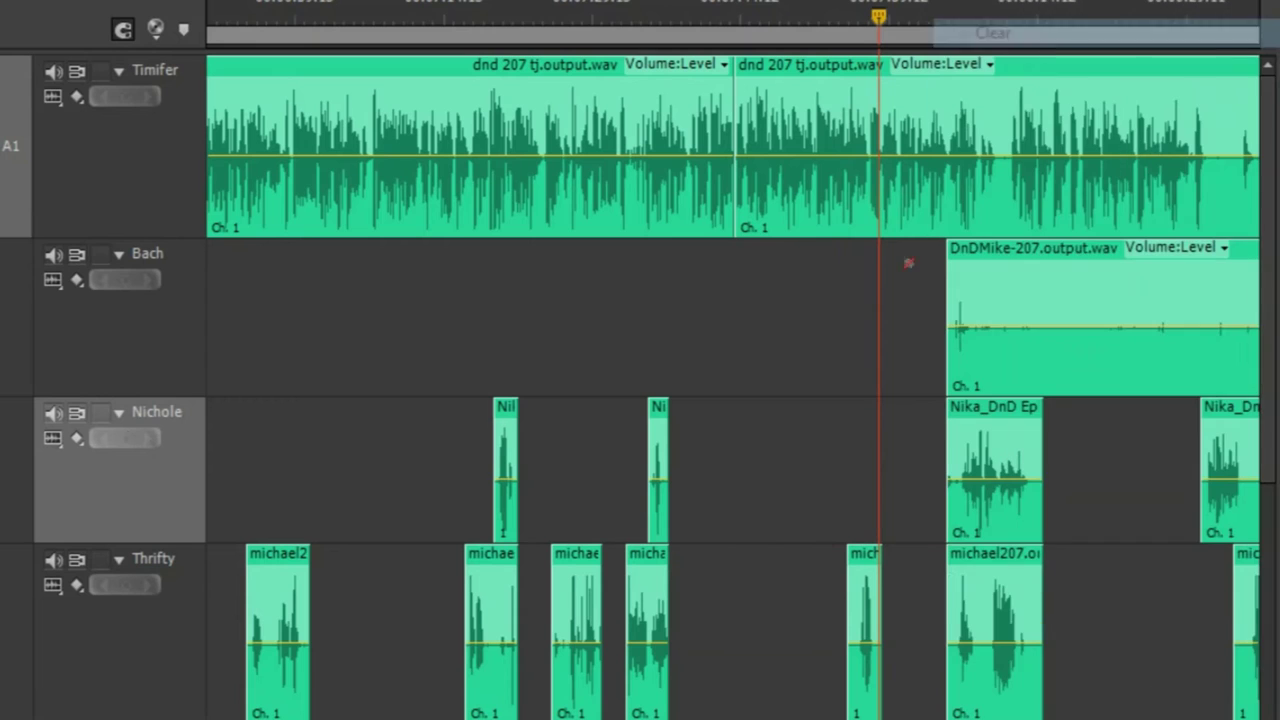
Step: Clear the short Thrifty clip at the playhead and play back the preceding passage
right_click(872, 555)
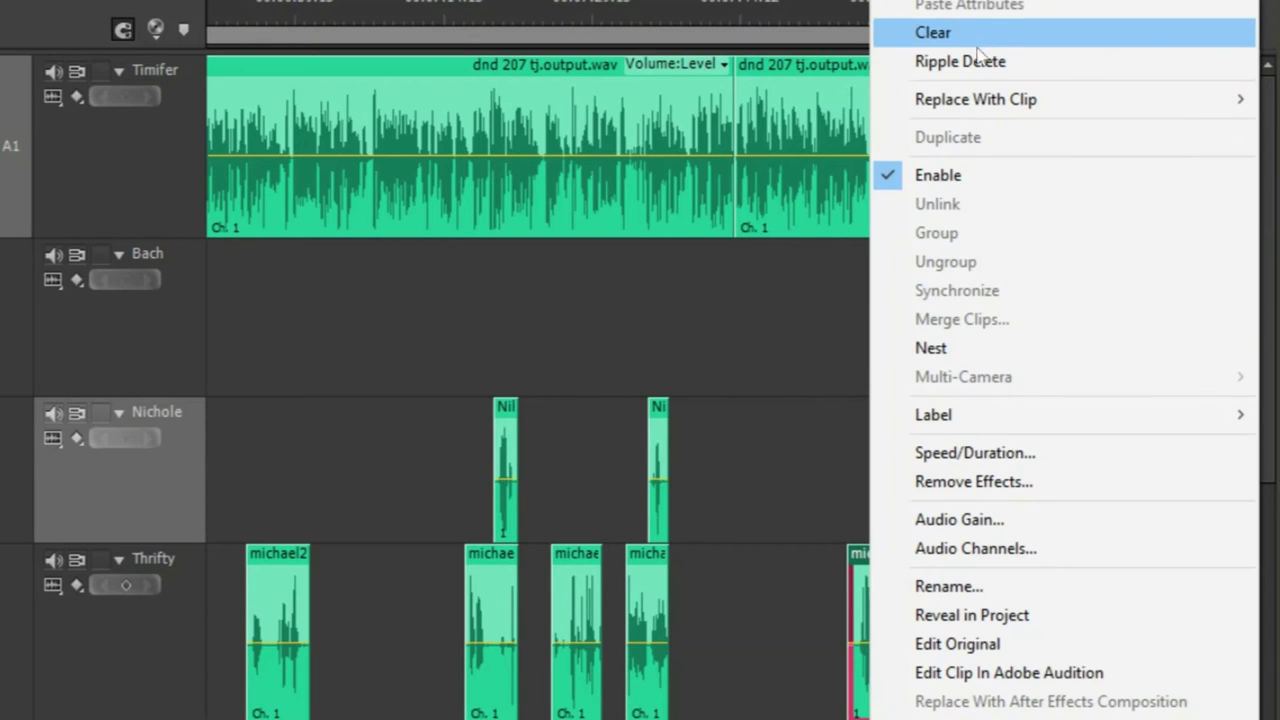
left_click(978, 40)
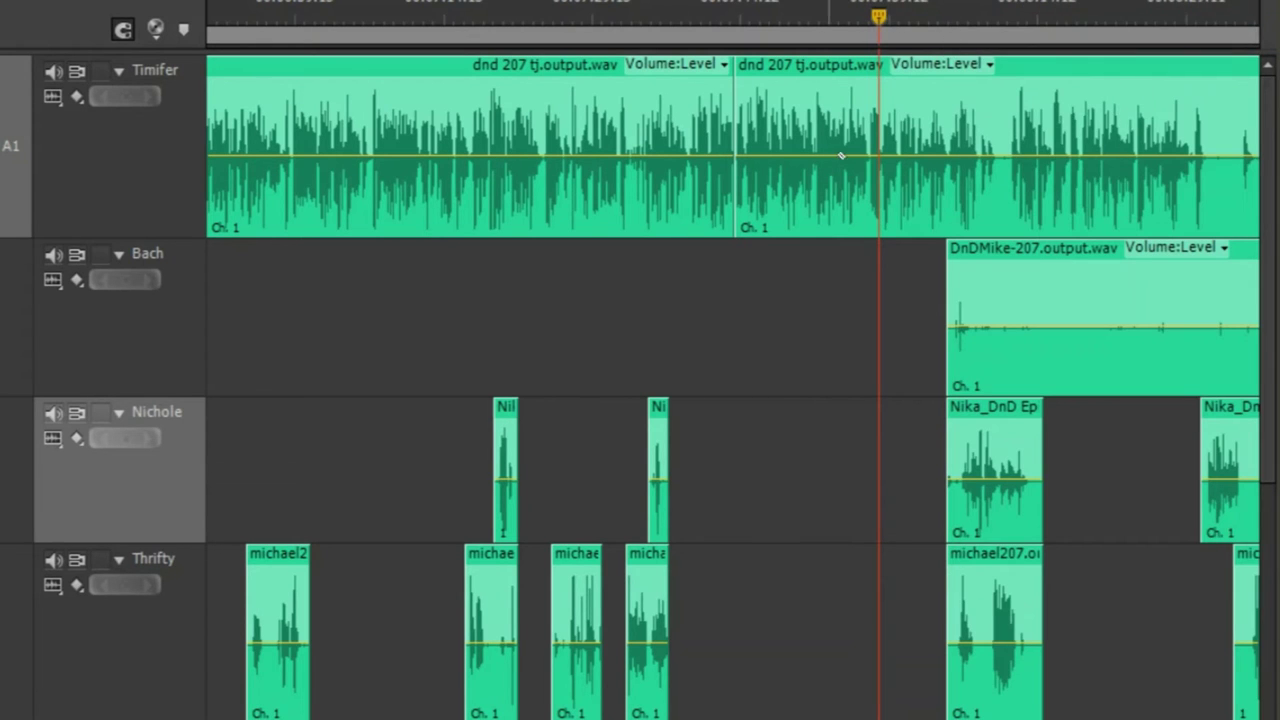
key("=")
key("=")
key("=")
left_click_drag(672, 10, 551, 18)
key("space")
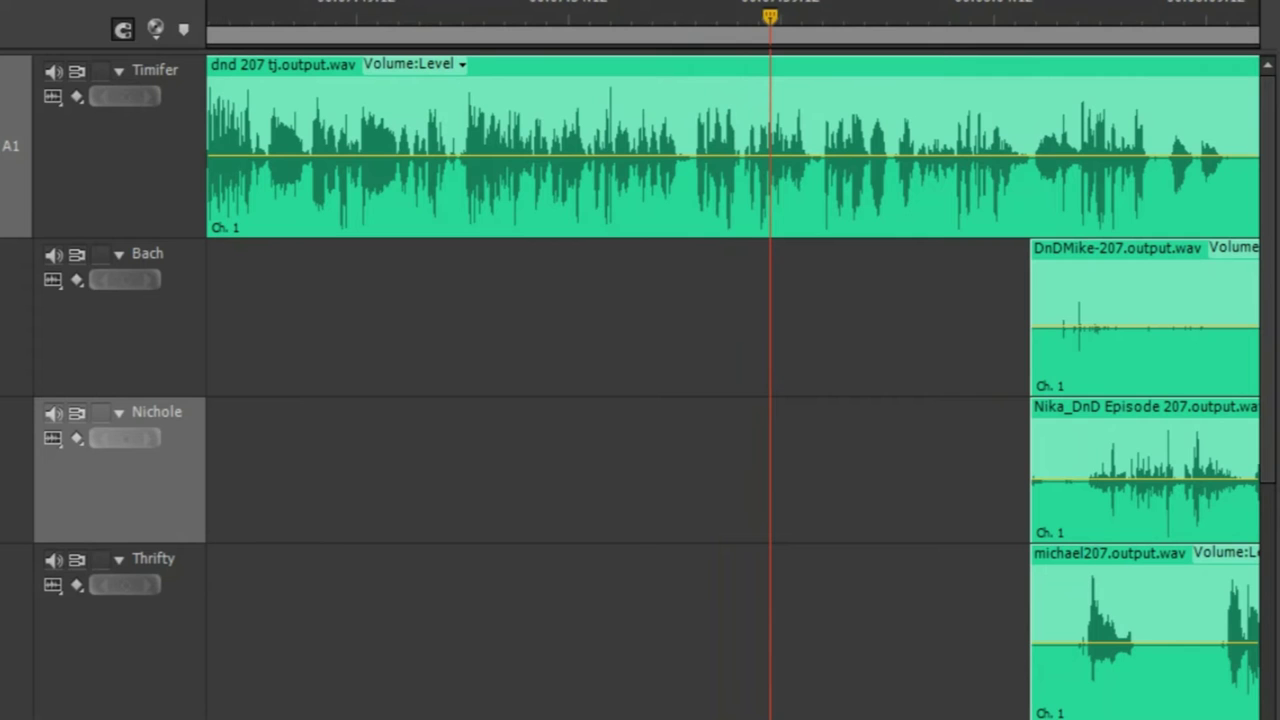
Step: Ripple delete the Timifer clip segment that starts at the cut under the playhead, and play back across the join
key("=")
key("=")
key("=")
key("=")
key("=")
key("=")
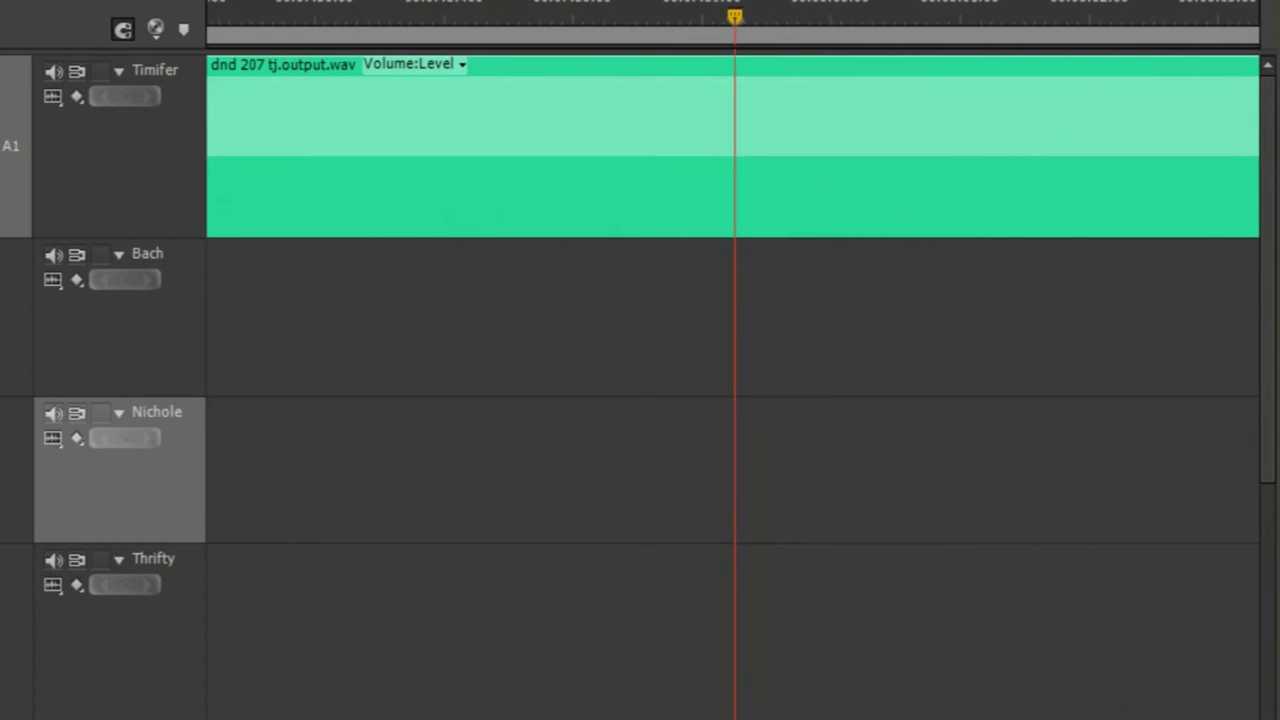
left_click(430, 10)
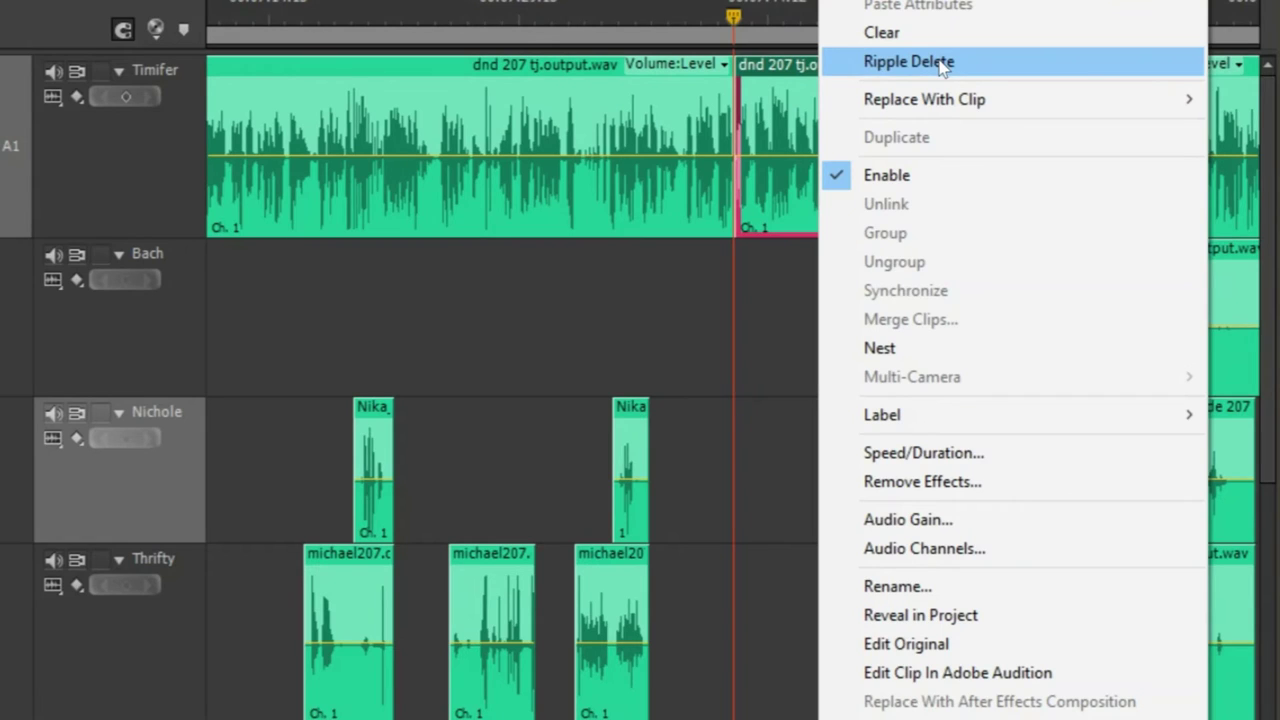
left_click(943, 60)
left_click_drag(735, 40, 678, 45)
key("space")
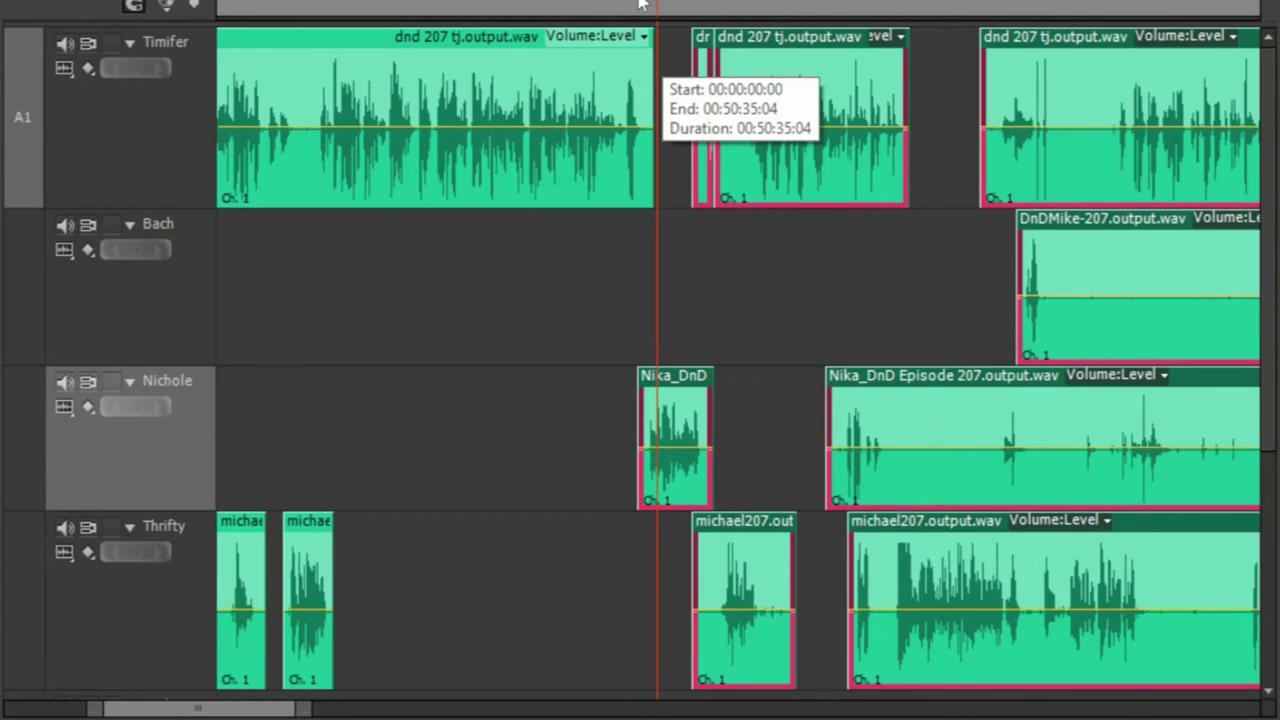
Step: Shift the selected clips on all tracks earlier so the third track's short clip starts just before Timifer's first clip ends, and replay
left_click_drag(628, 4, 633, 4)
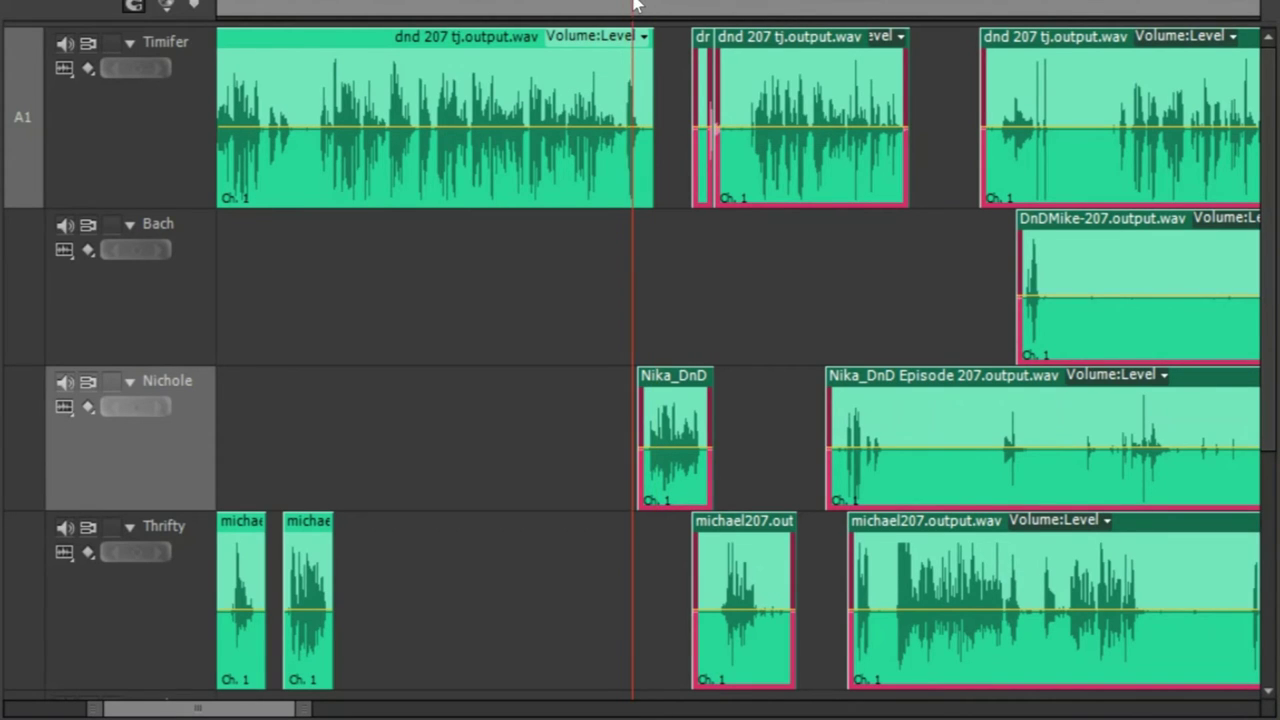
mouse_move(685, 385)
left_mouse_down()
mouse_move(694, 490)
mouse_move(679, 377)
left_mouse_up()
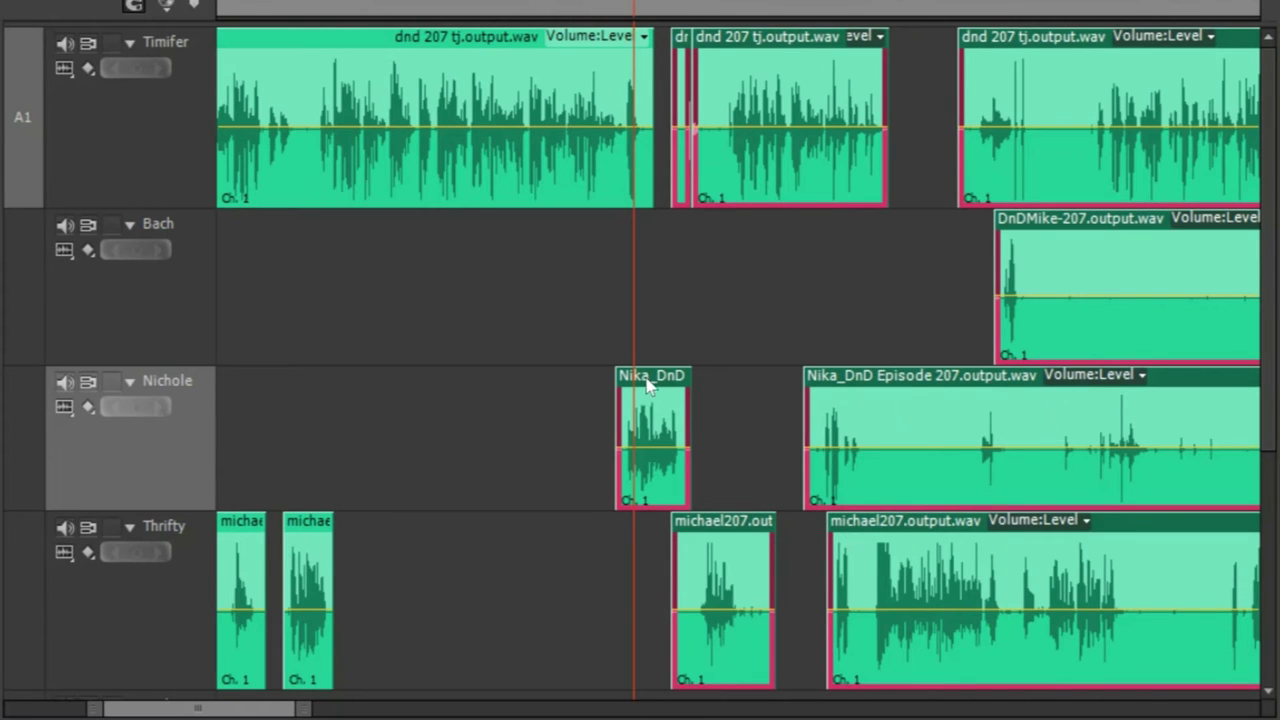
left_click_drag(636, 2, 623, 2)
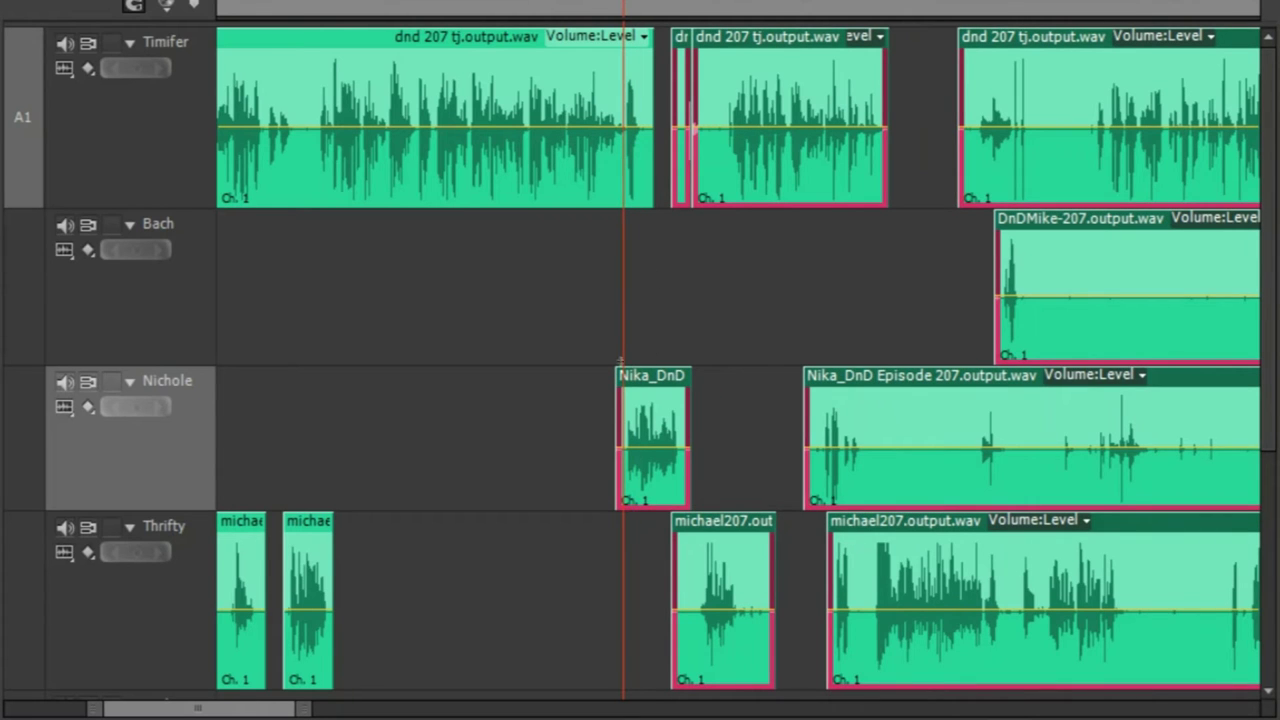
left_click_drag(638, 383, 647, 486)
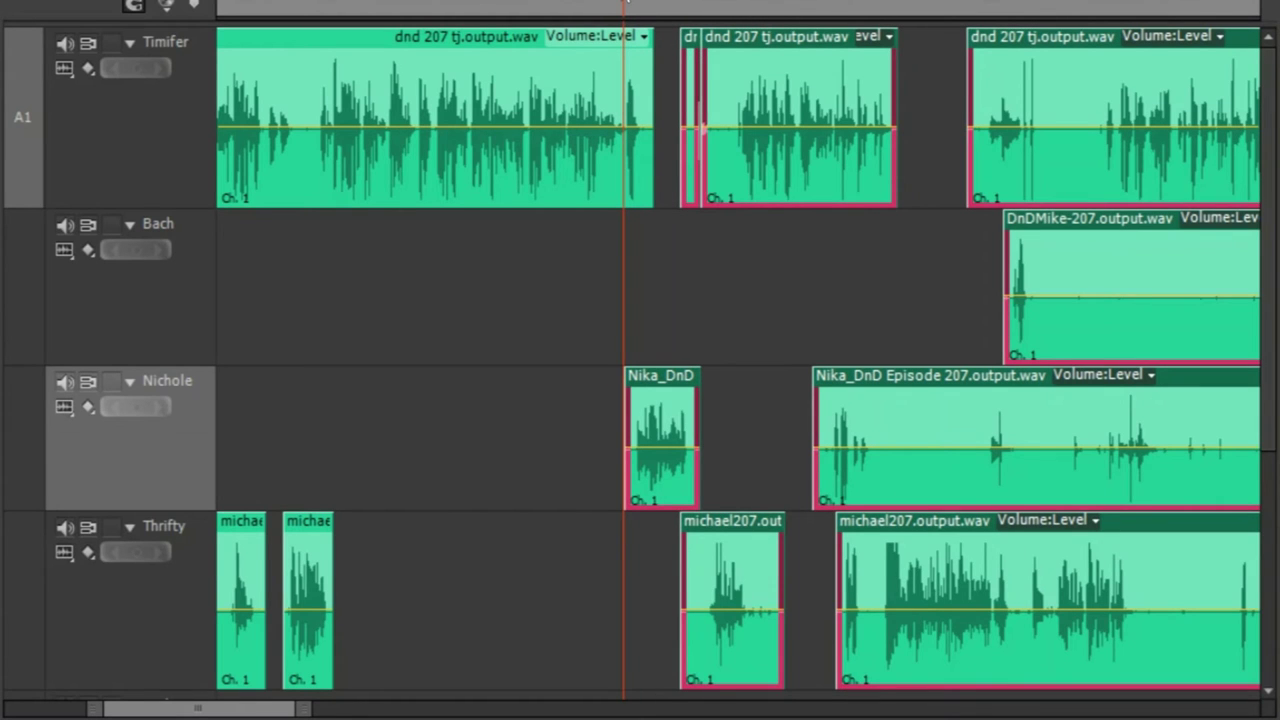
left_click_drag(626, 2, 566, 3)
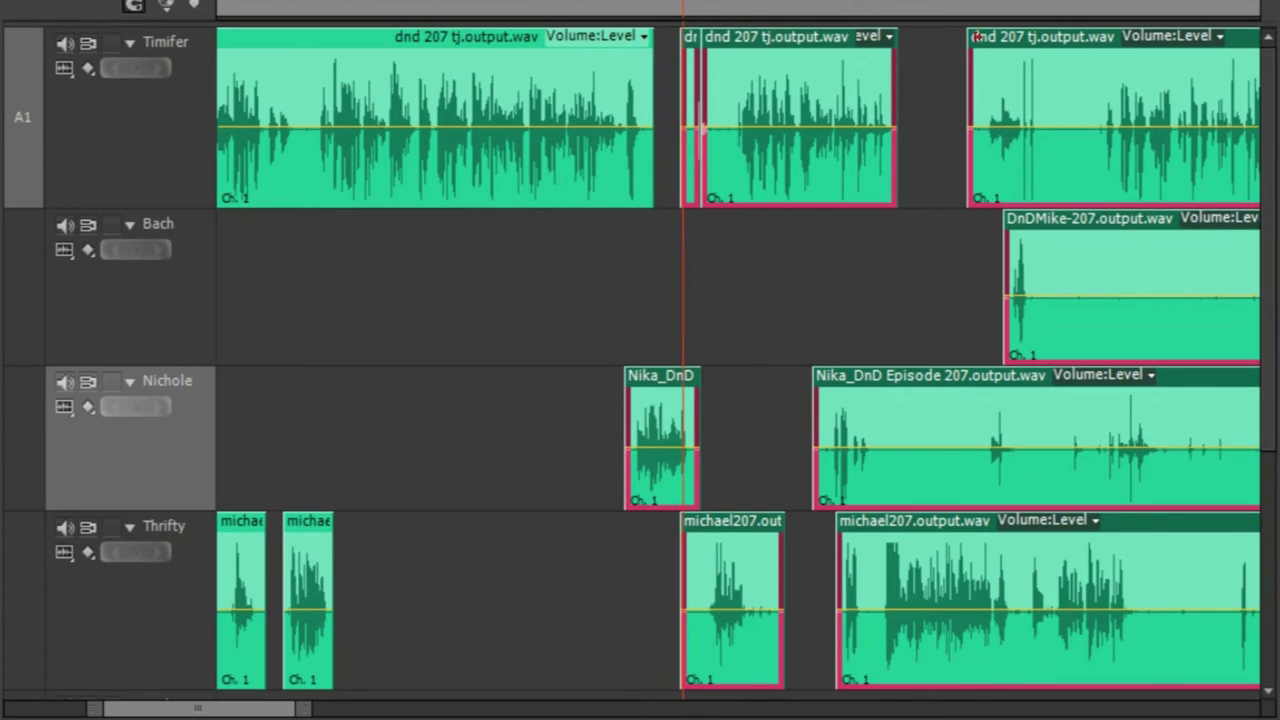
Step: Move Thrifty's short clip earlier so it overlaps the third track's short clip, and play back the exchange
left_click_drag(717, 527, 690, 527)
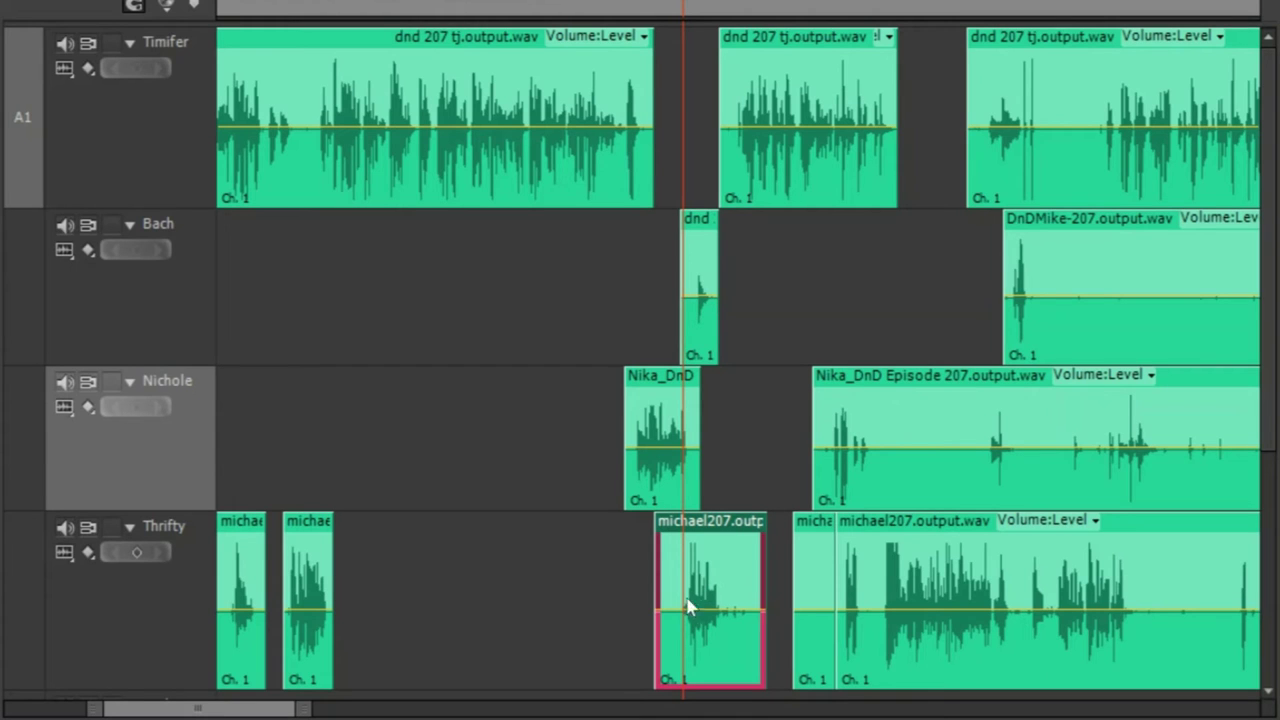
left_click_drag(640, 2, 545, 2)
key("space")
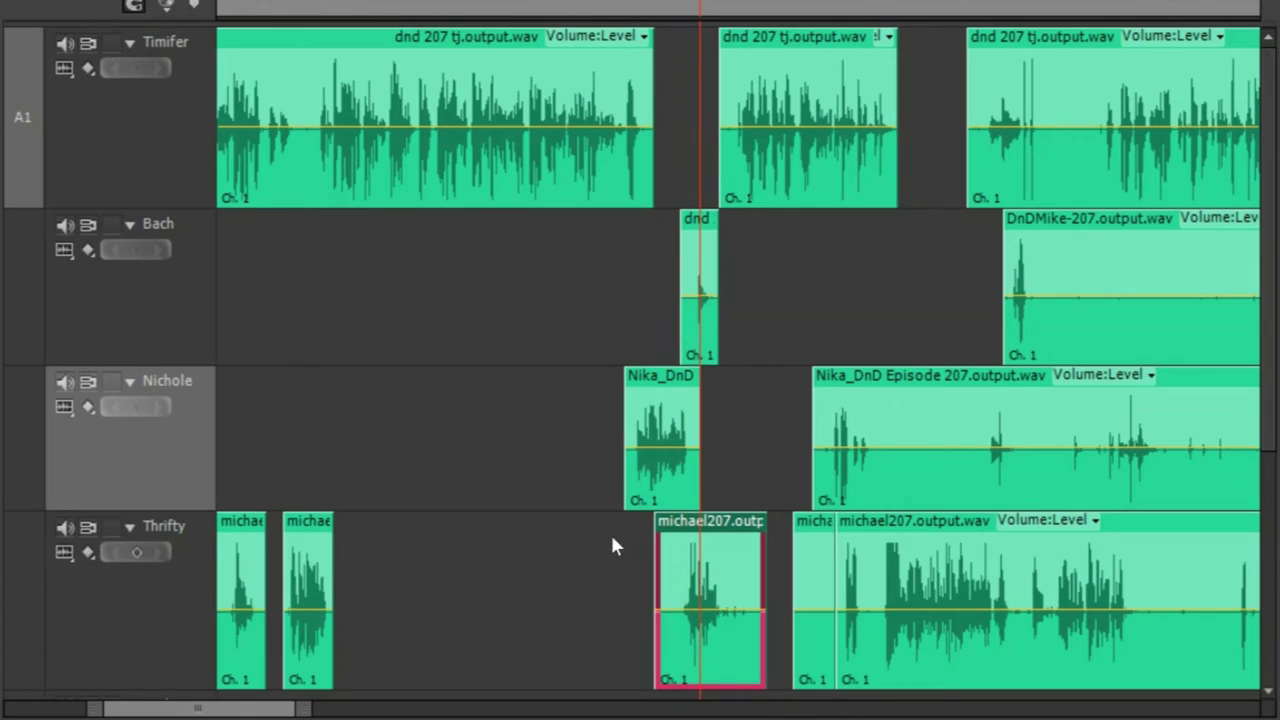
Step: Nudge Thrifty's overlapping clip slightly later and play back the passage to check its timing
left_click_drag(700, 8, 656, 8)
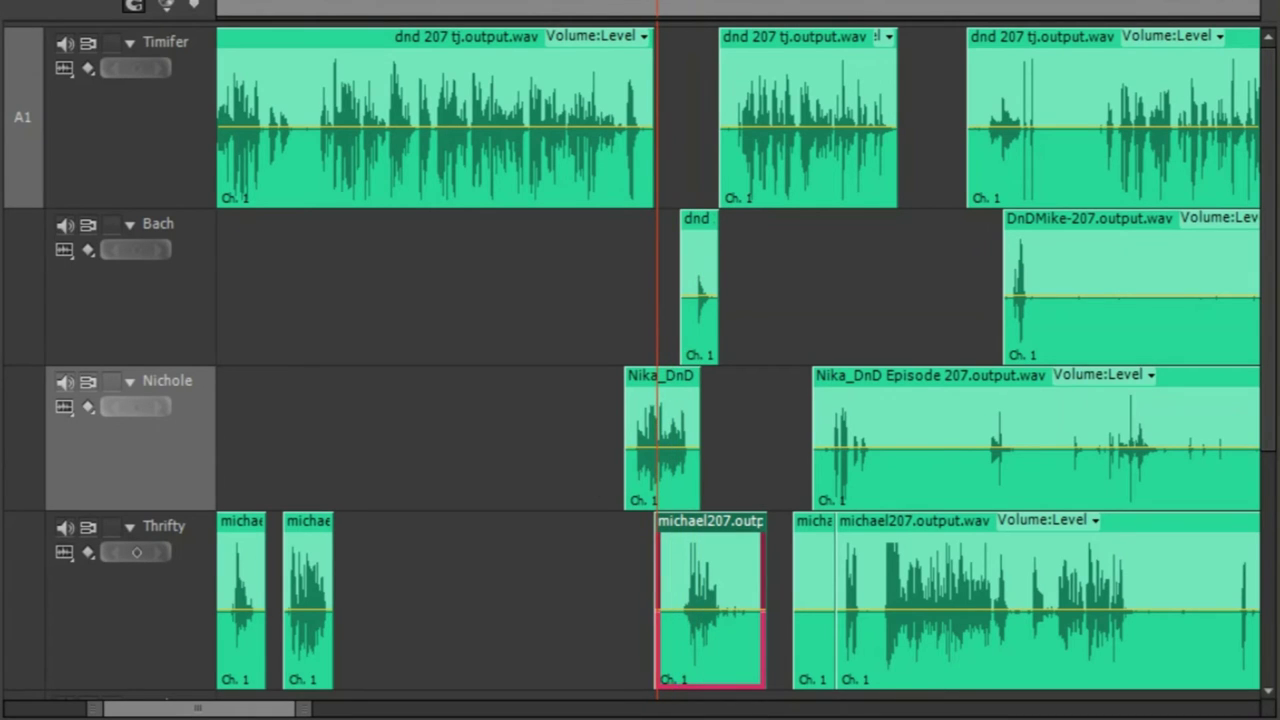
left_click_drag(694, 524, 711, 481)
left_click(567, 8)
left_click_drag(567, 8, 564, 8)
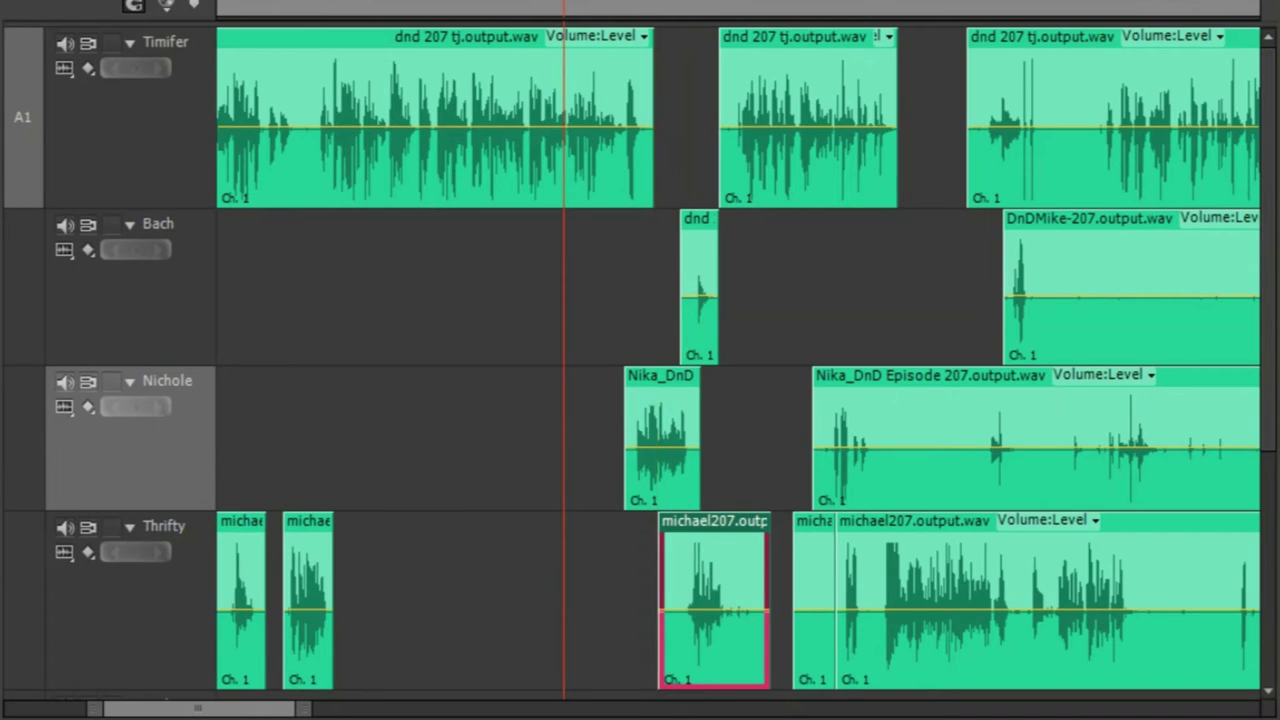
key("space")
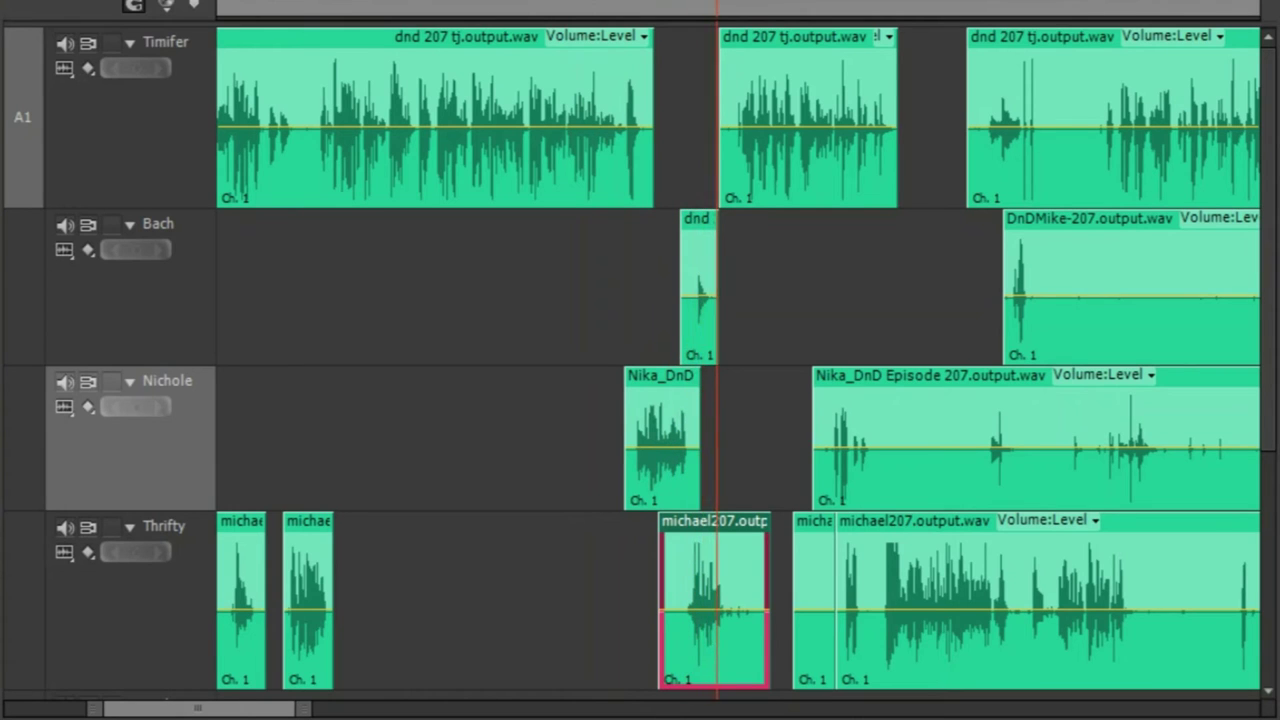
Step: Ripple delete the empty gap after Thrifty's overlapping clip
left_click(778, 607)
right_click(779, 608)
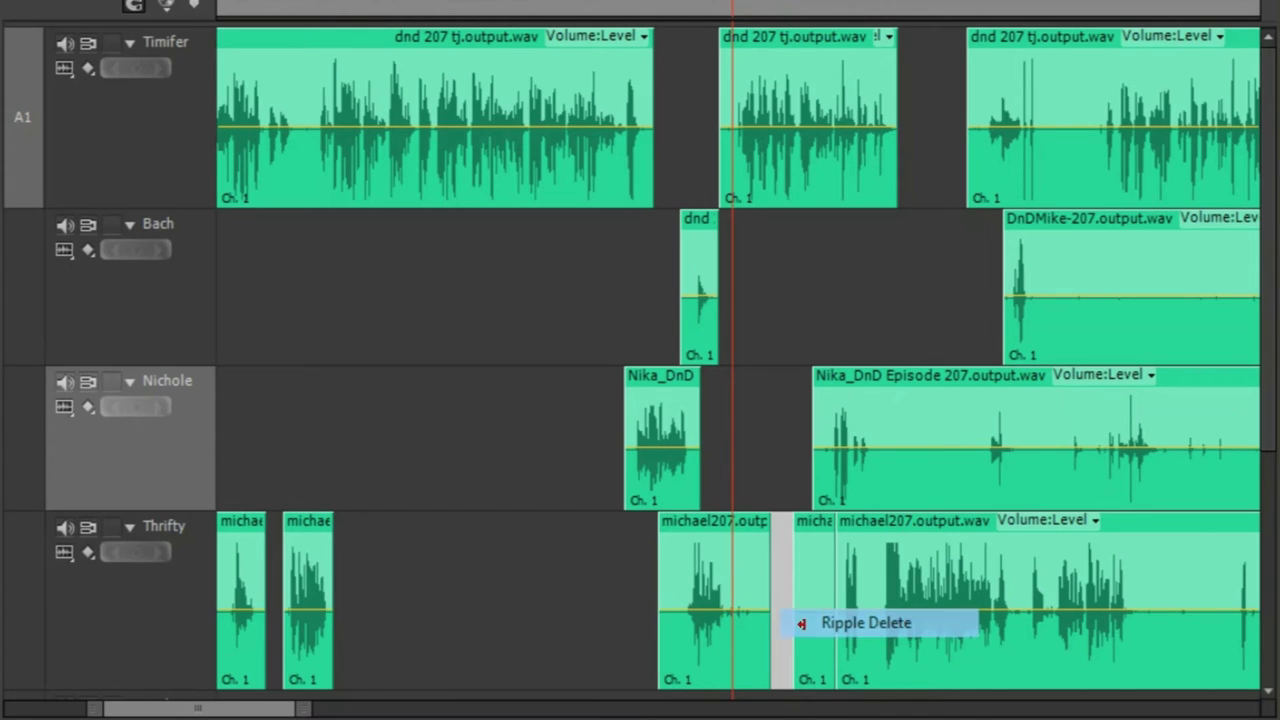
left_click(866, 622)
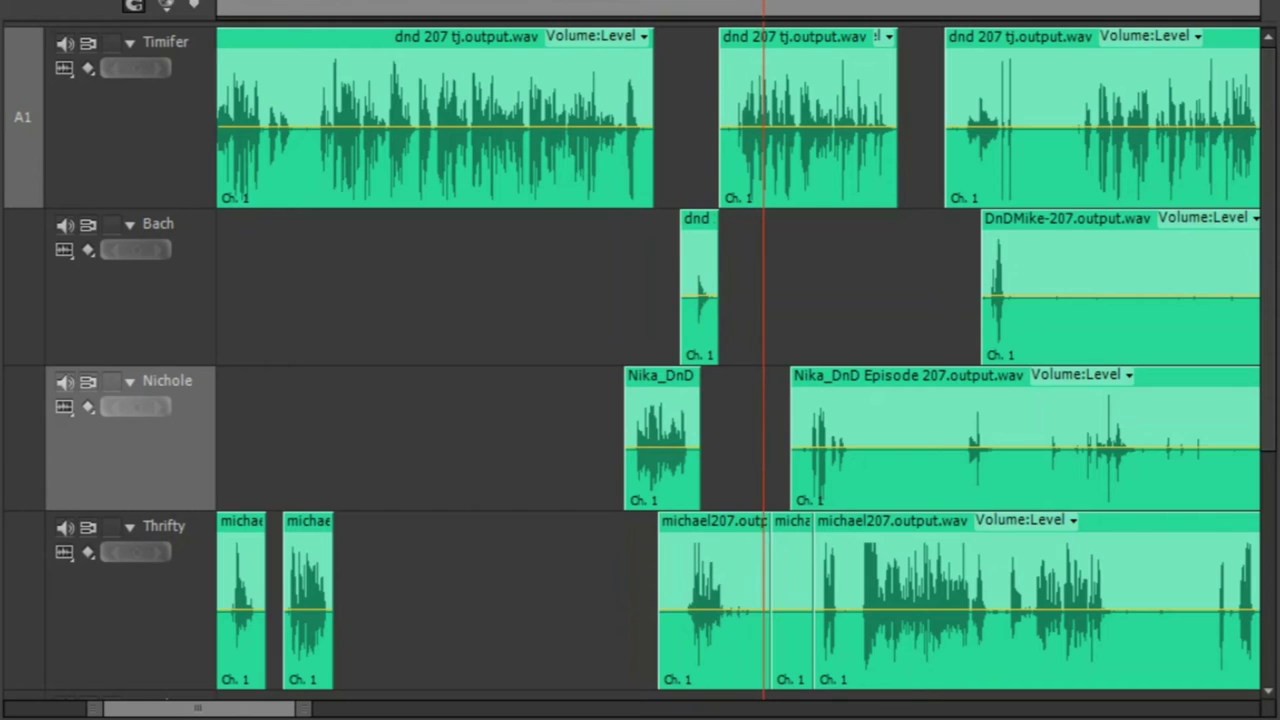
Step: Move Bach's short clip earlier so it ends together with the third track's short clip, and review the following moment
left_click_drag(645, 2, 678, 6)
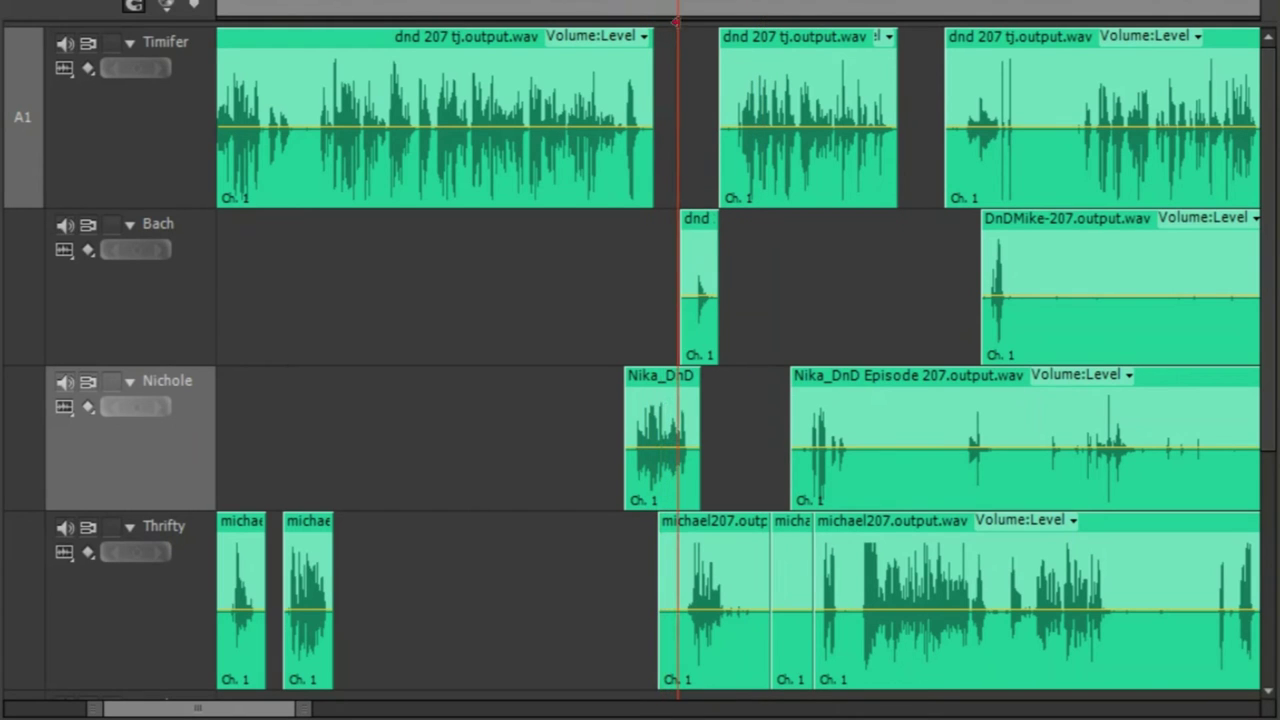
left_click_drag(700, 228, 682, 228)
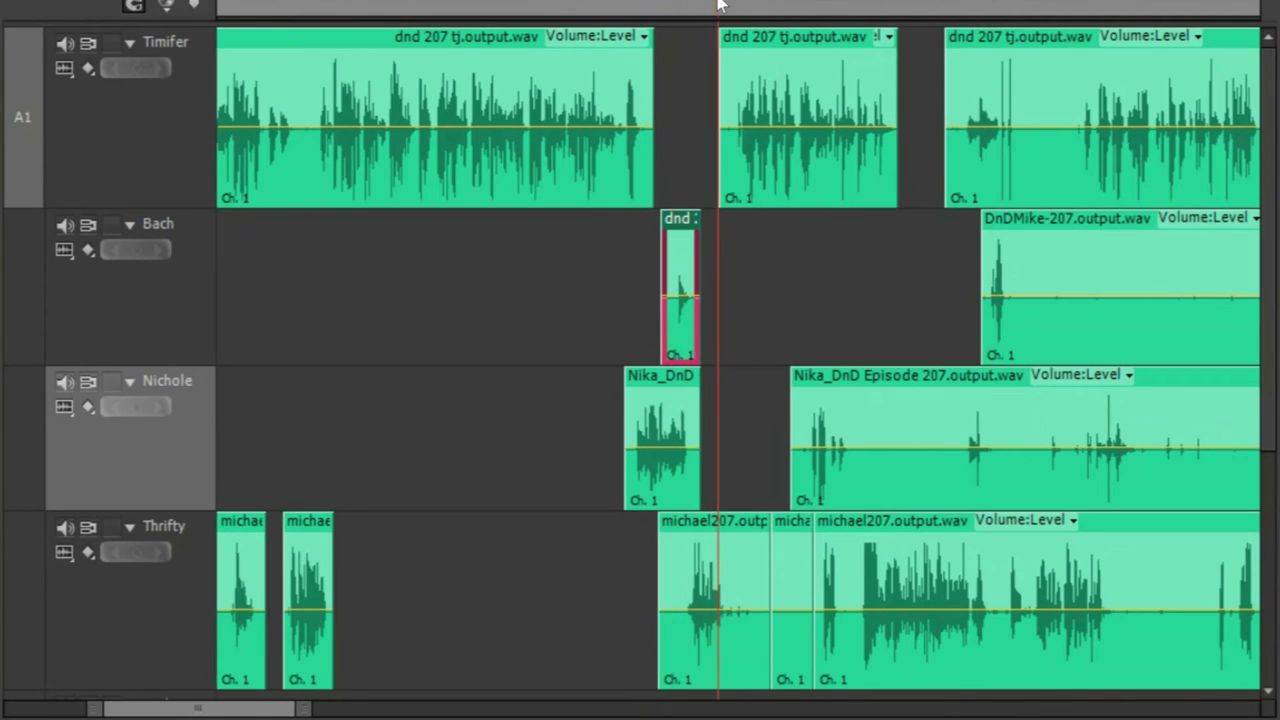
left_click_drag(726, 2, 710, 4)
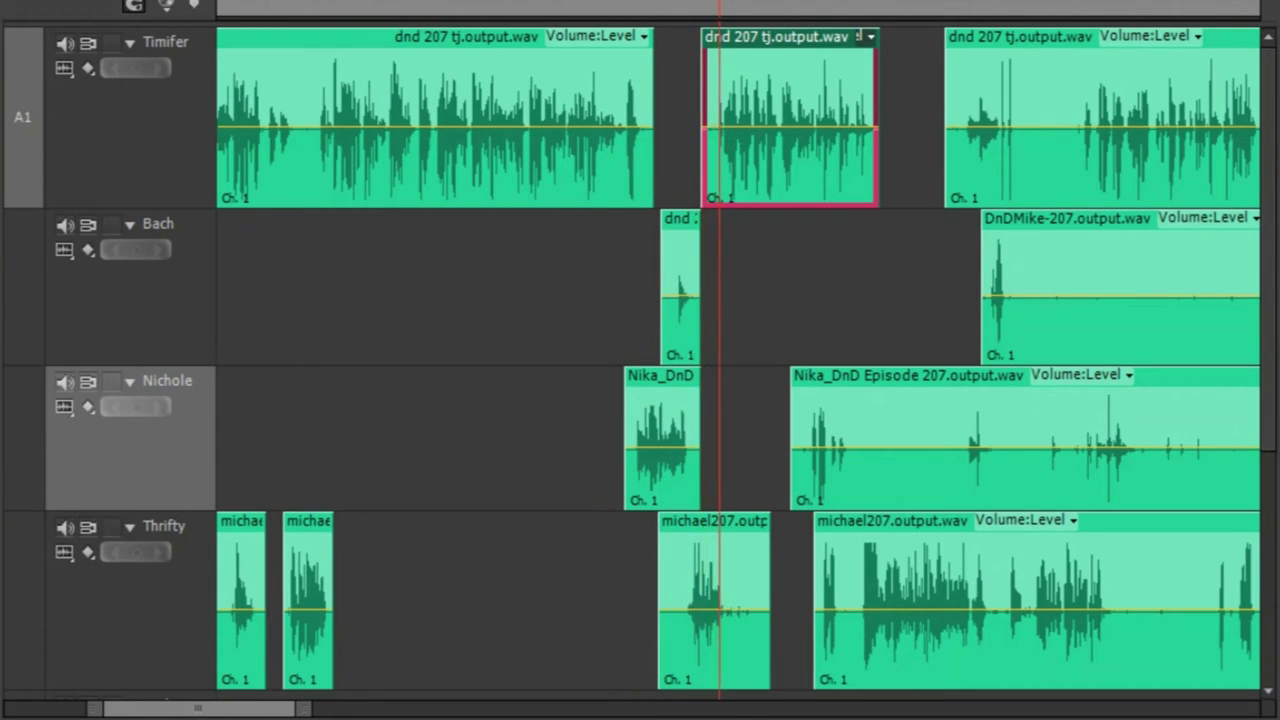
Step: Save the project and move Timifer's middle clip slightly earlier so it overlaps the end of Bach's short clip
left_click(692, 6)
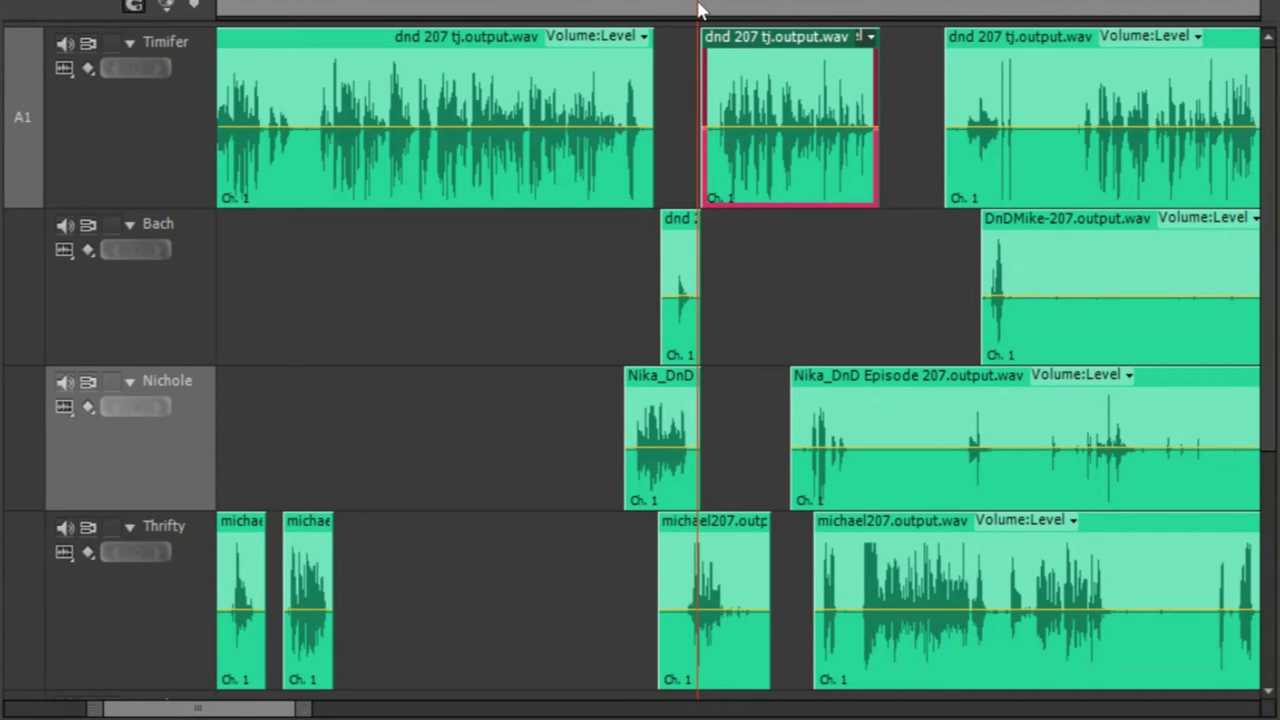
key("ctrl+s")
left_click_drag(800, 60, 793, 60)
left_click(627, 6)
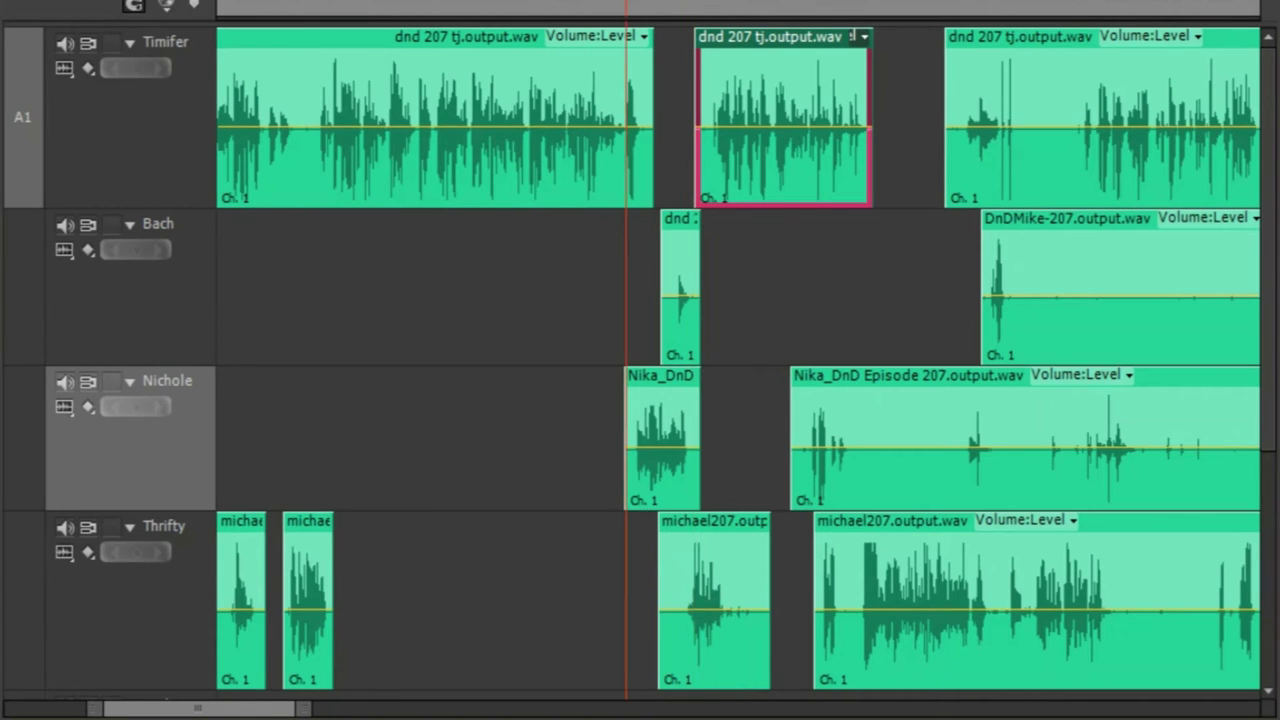